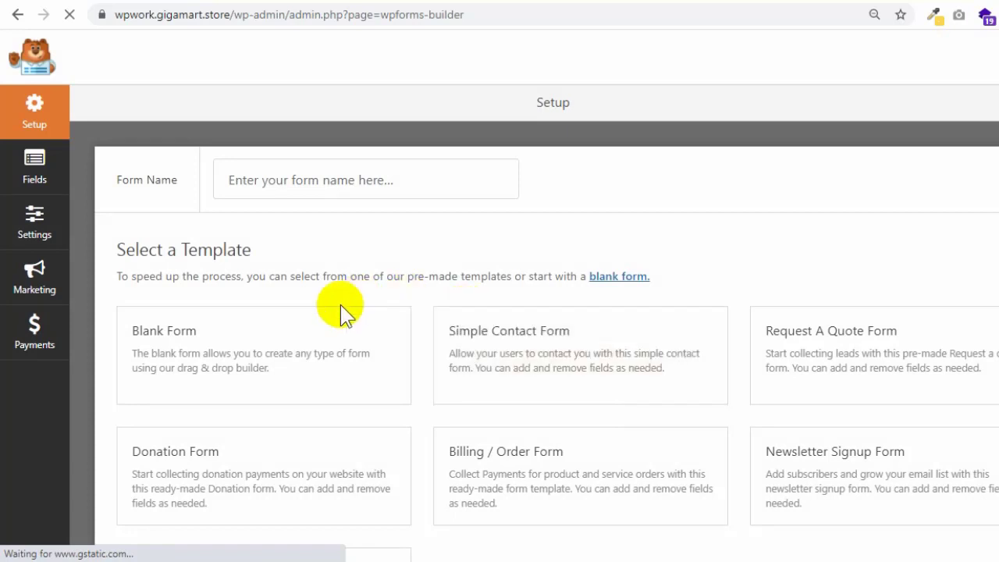
- Name the new form 'My form' and build it from the Billing / Order Form template
{"action": "scroll", "coordinate": [341, 312], "scroll_direction": "down", "scroll_amount": 1}
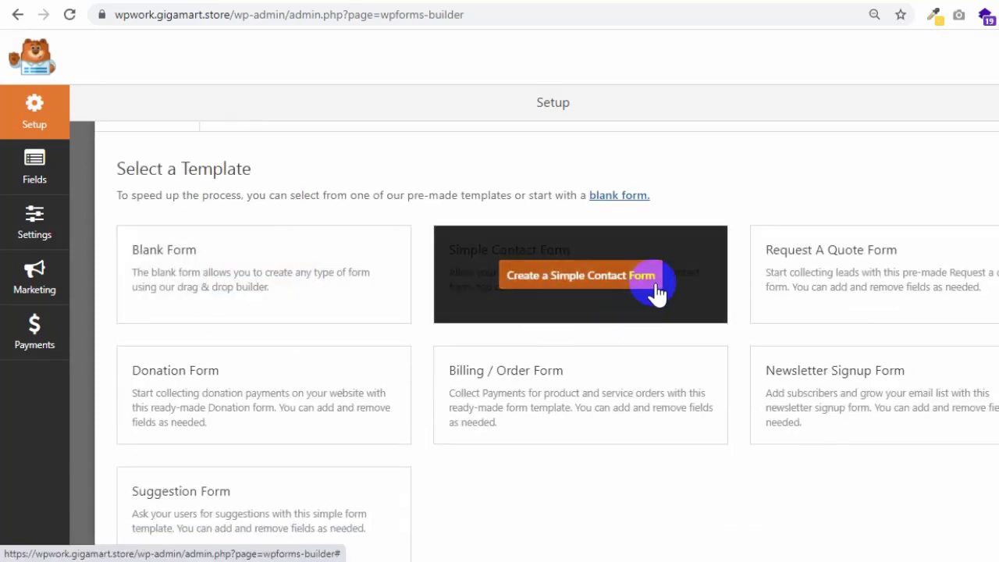
{"action": "scroll", "coordinate": [658, 293], "scroll_direction": "up", "scroll_amount": 1}
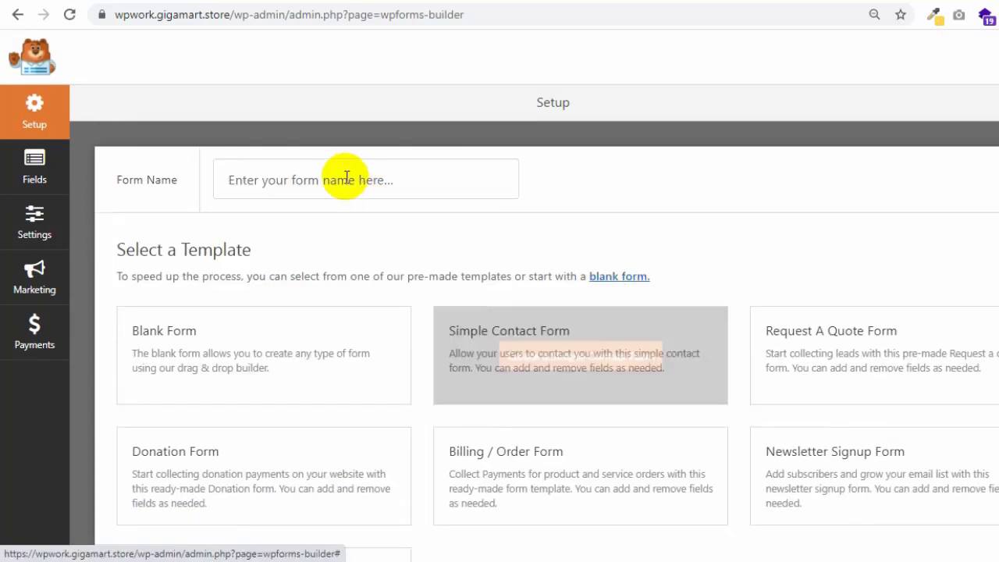
{"action": "mouse_move", "coordinate": [278, 357]}
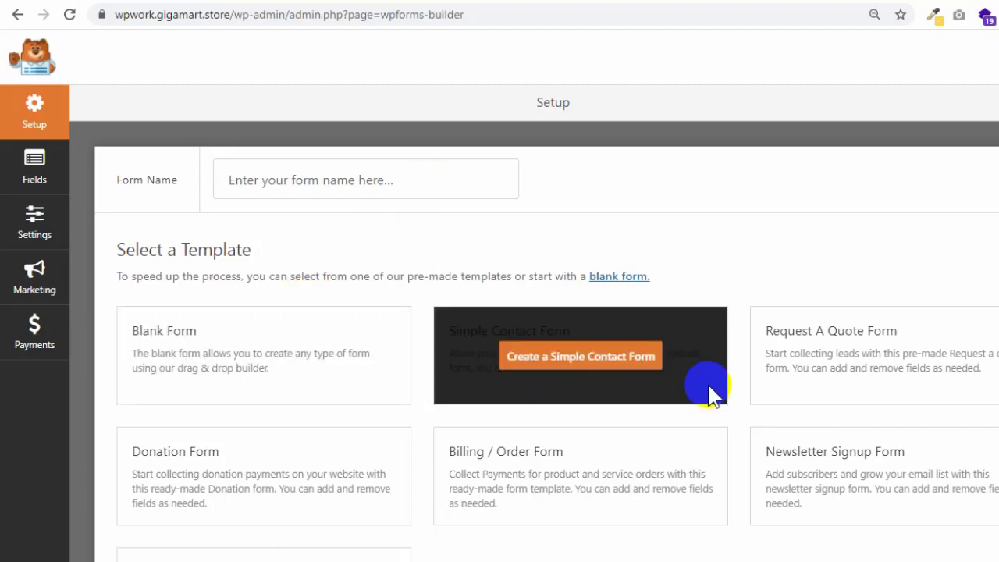
{"action": "left_click", "coordinate": [420, 187]}
{"action": "type", "text": "My "}
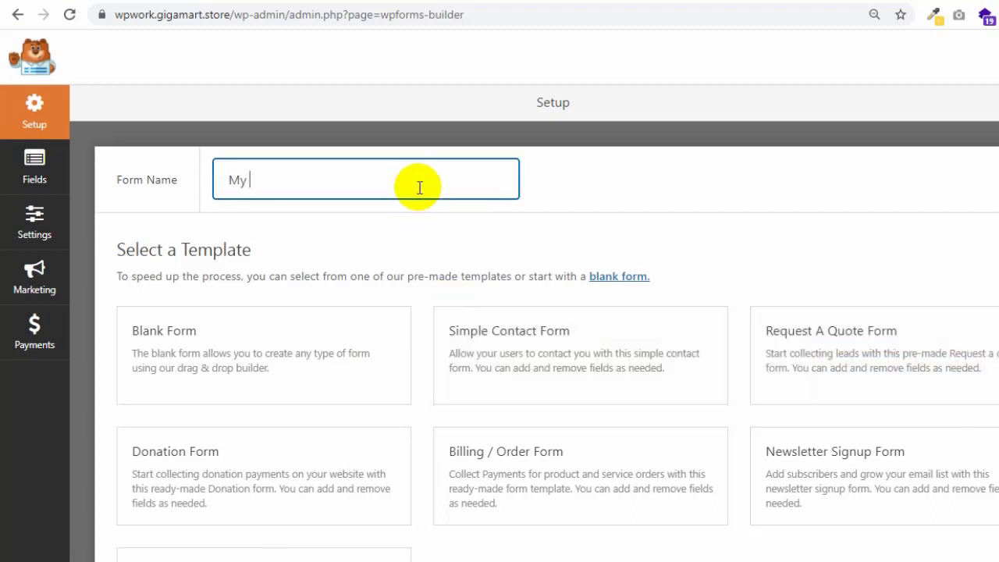
{"action": "type", "text": "form"}
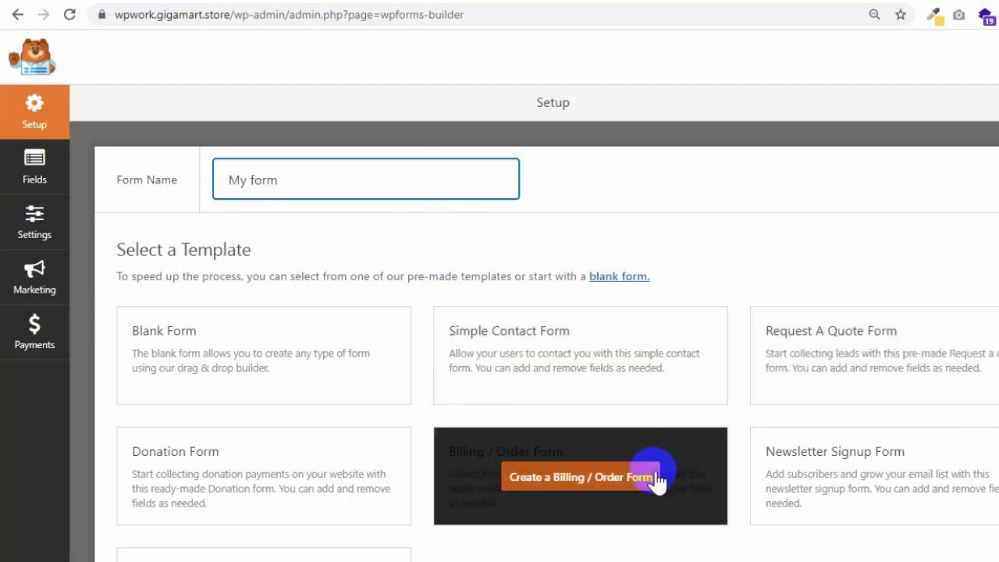
{"action": "left_click", "coordinate": [656, 476]}
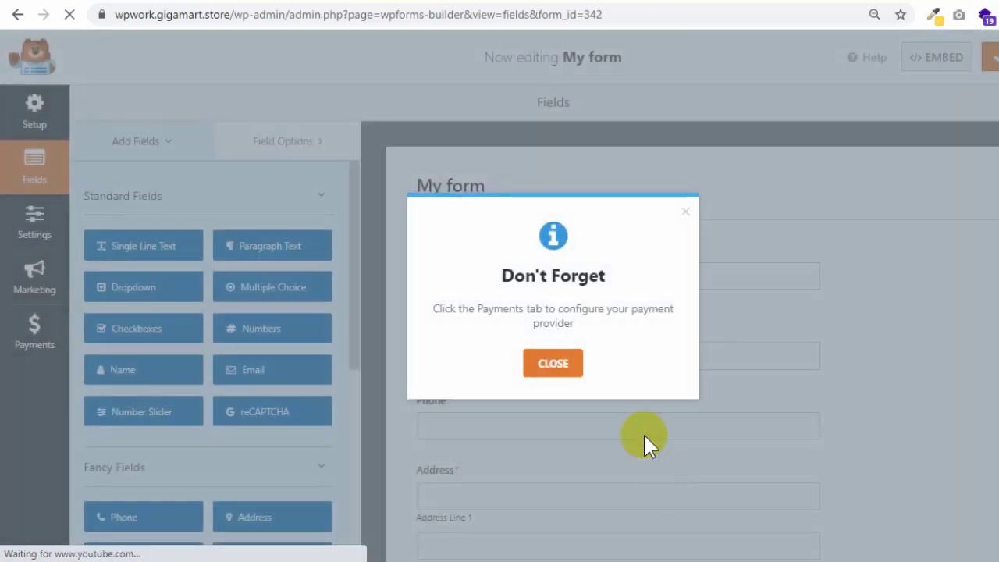
- Dismiss the 'Don't Forget' reminder and review the Name, Email, Phone, Address, Items, Total and Comment fields
{"action": "left_click", "coordinate": [685, 212]}
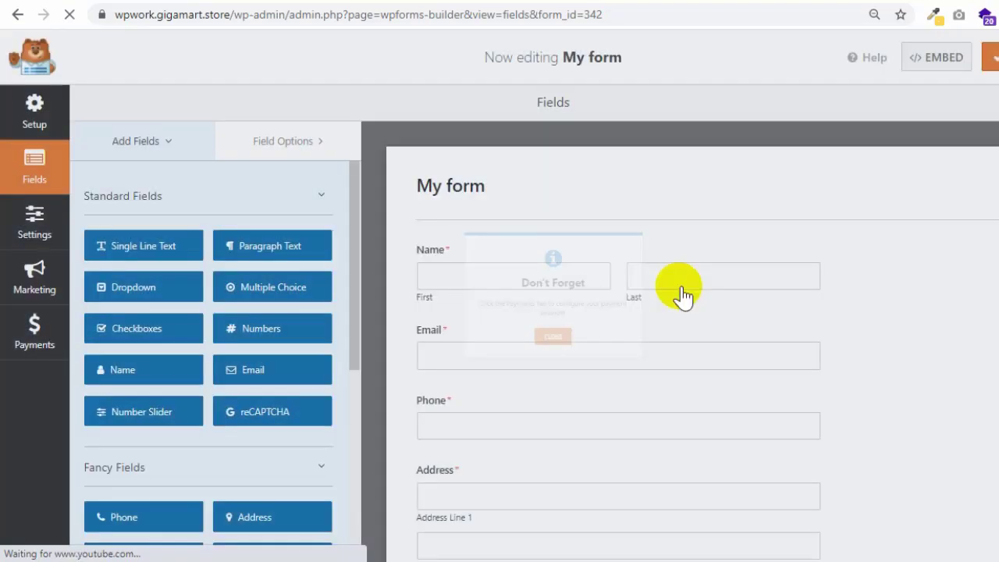
{"action": "scroll", "coordinate": [605, 323], "scroll_direction": "down", "scroll_amount": 1}
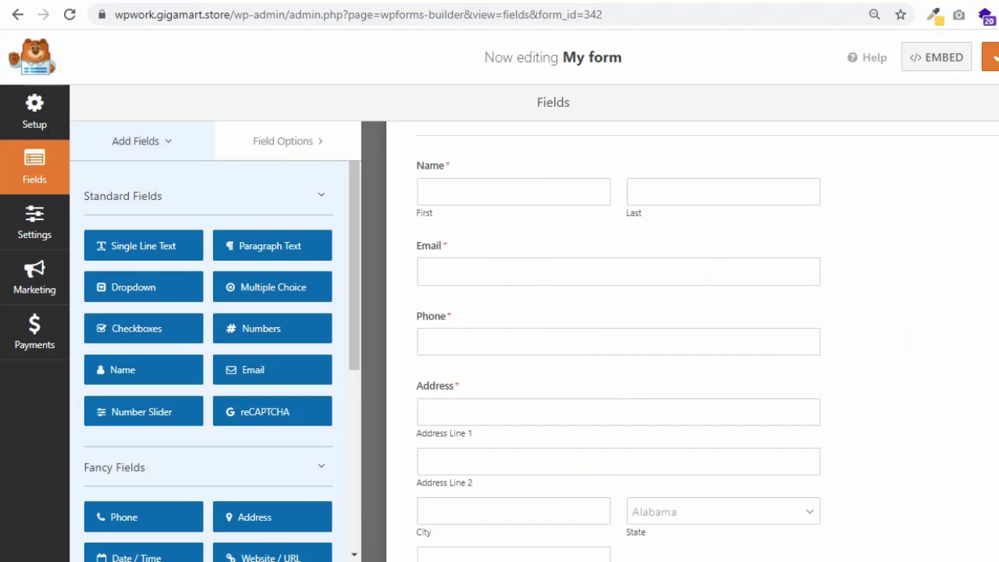
{"action": "scroll", "coordinate": [692, 341], "scroll_direction": "down", "scroll_amount": 4}
{"action": "scroll", "coordinate": [692, 341], "scroll_direction": "up", "scroll_amount": 3}
{"action": "scroll", "coordinate": [692, 341], "scroll_direction": "up", "scroll_amount": 3}
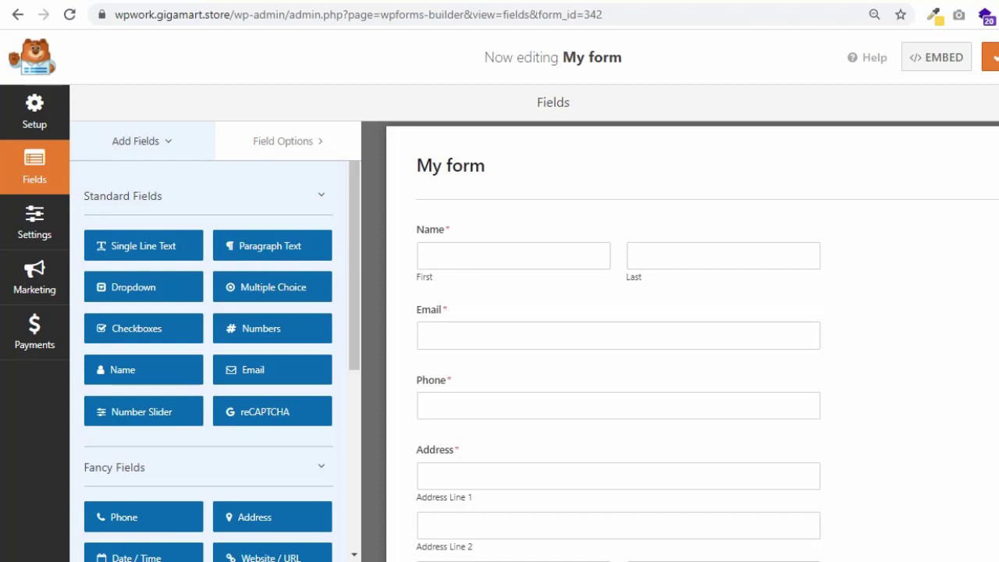
{"action": "scroll", "coordinate": [692, 341], "scroll_direction": "down", "scroll_amount": 5}
{"action": "scroll", "coordinate": [692, 341], "scroll_direction": "up", "scroll_amount": 2}
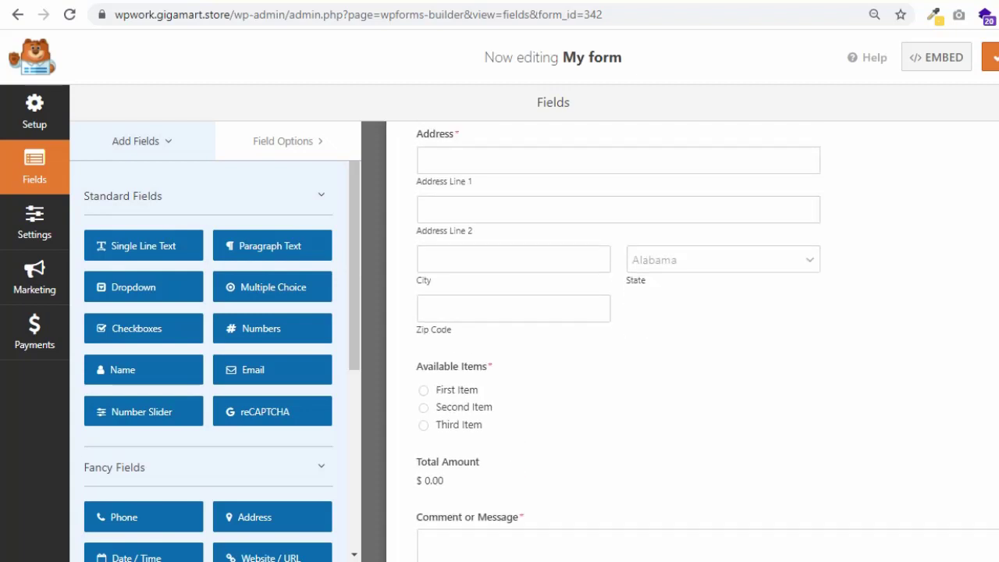
{"action": "scroll", "coordinate": [691, 341], "scroll_direction": "up", "scroll_amount": 3}
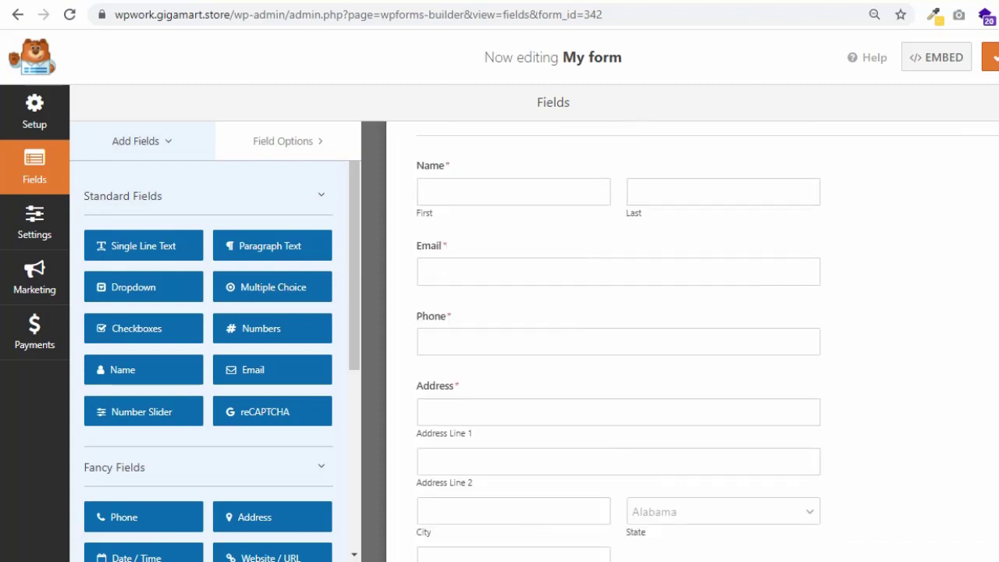
{"action": "scroll", "coordinate": [691, 341], "scroll_direction": "down", "scroll_amount": 4}
{"action": "scroll", "coordinate": [692, 341], "scroll_direction": "up", "scroll_amount": 2}
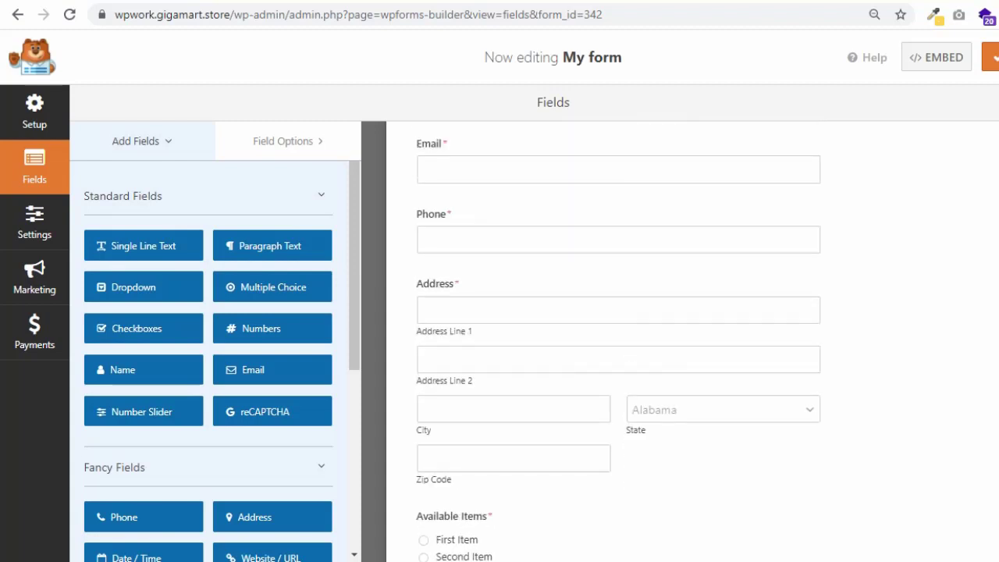
{"action": "scroll", "coordinate": [529, 281], "scroll_direction": "up", "scroll_amount": 1}
{"action": "scroll", "coordinate": [463, 223], "scroll_direction": "up", "scroll_amount": 1}
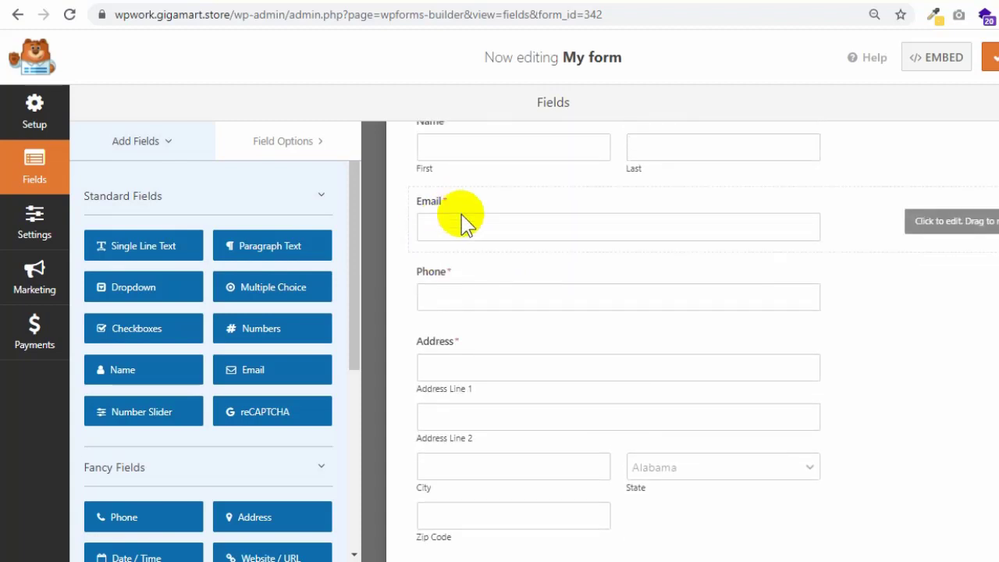
{"action": "scroll", "coordinate": [463, 223], "scroll_direction": "up", "scroll_amount": 1}
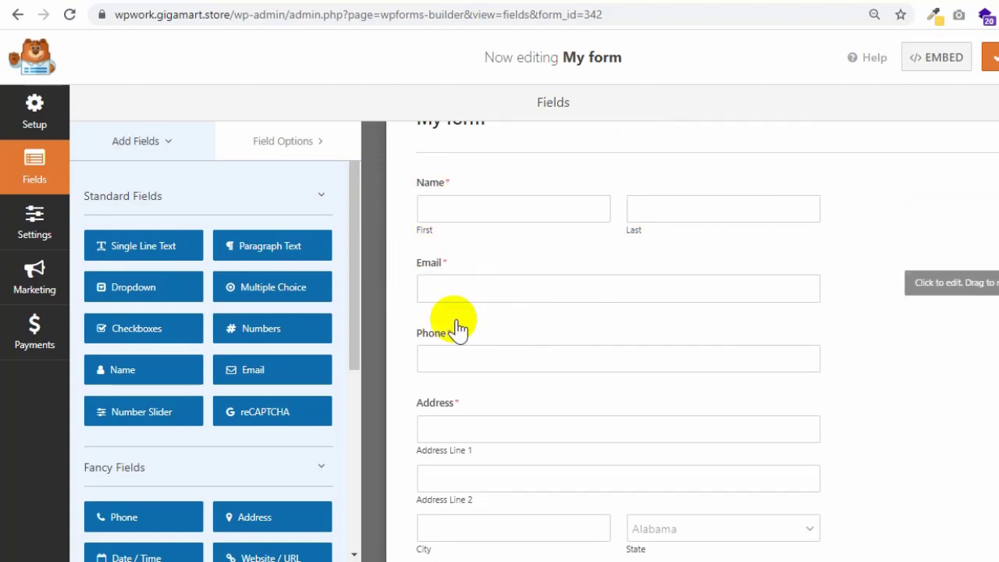
- Set the Name field's format to Simple
{"action": "left_click", "coordinate": [484, 210]}
{"action": "left_click", "coordinate": [133, 316]}
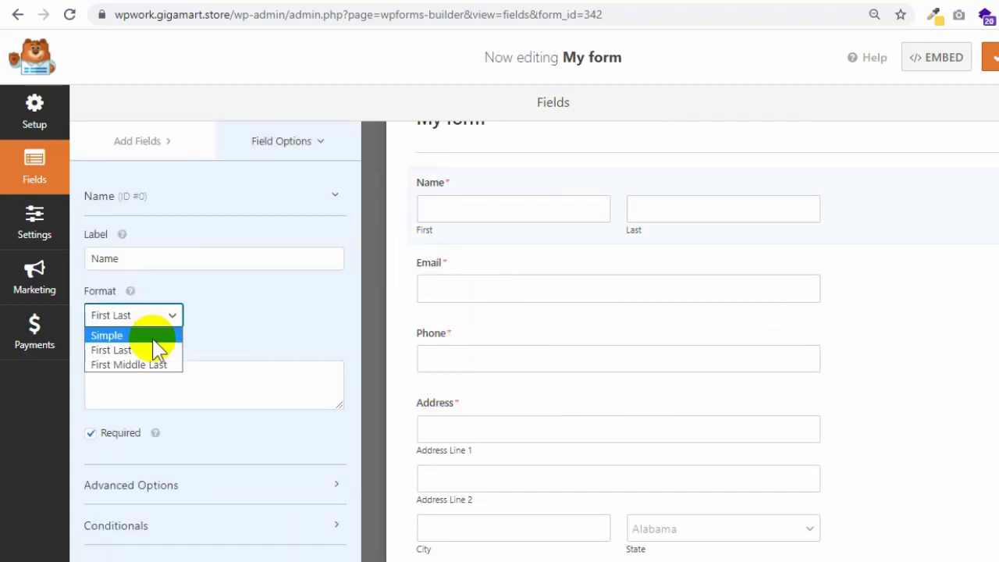
{"action": "left_click", "coordinate": [153, 337]}
- Add a page break titled 'Go Next' between the Email and Phone fields
{"action": "scroll", "coordinate": [172, 410], "scroll_direction": "down", "scroll_amount": 3}
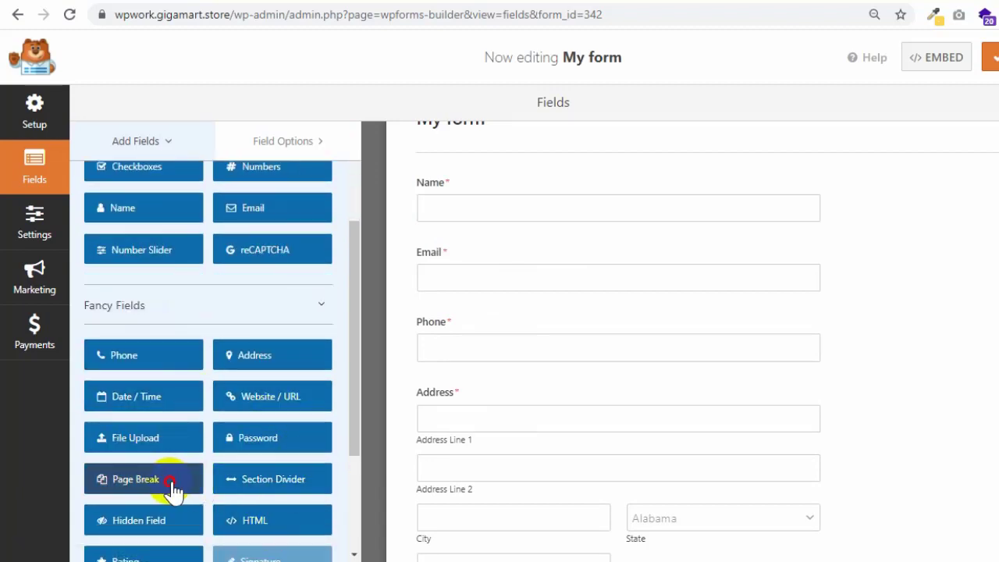
{"action": "left_click_drag", "start_coordinate": [172, 491], "coordinate": [535, 338]}
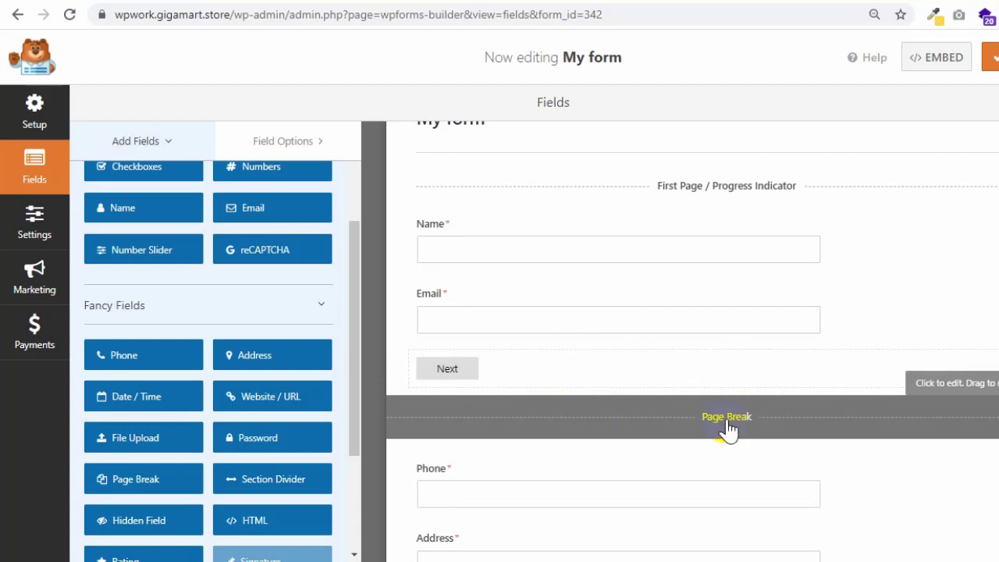
{"action": "left_click", "coordinate": [726, 426]}
{"action": "left_click", "coordinate": [178, 261]}
{"action": "type", "text": "Go Next"}
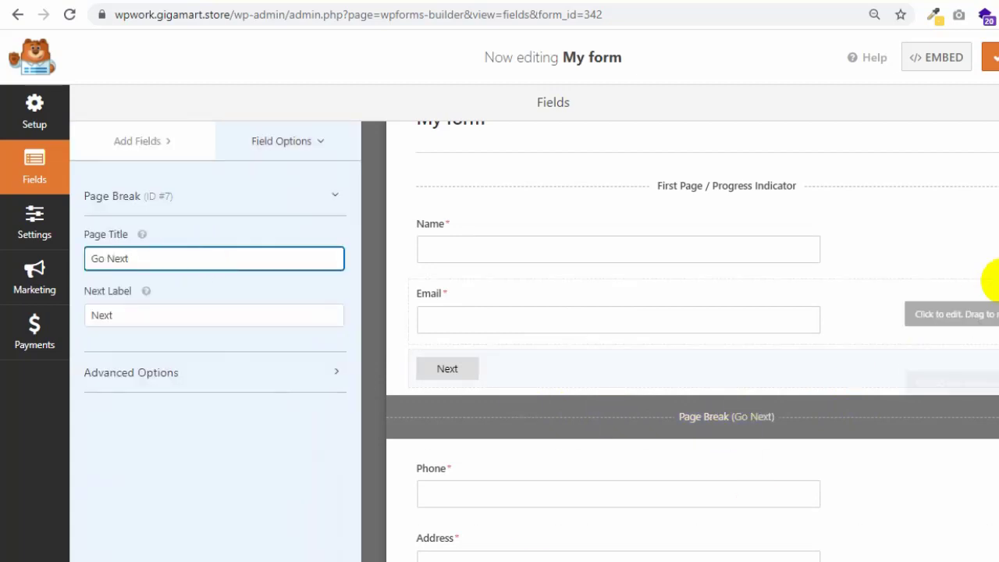
{"action": "left_click", "coordinate": [129, 258]}
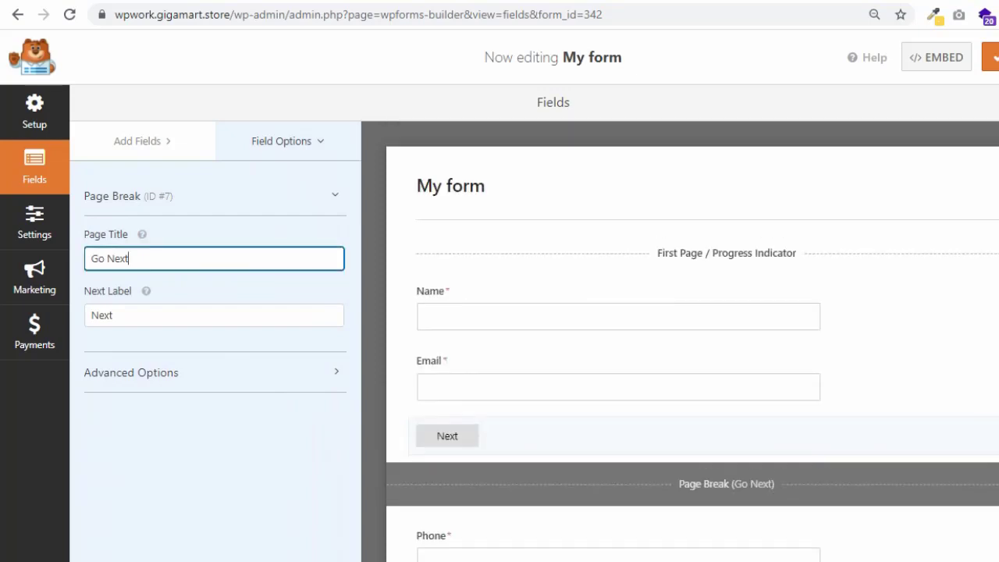
- Show the first page's progress indicator settings, then select My form's embed shortcode
{"action": "left_click", "coordinate": [705, 249]}
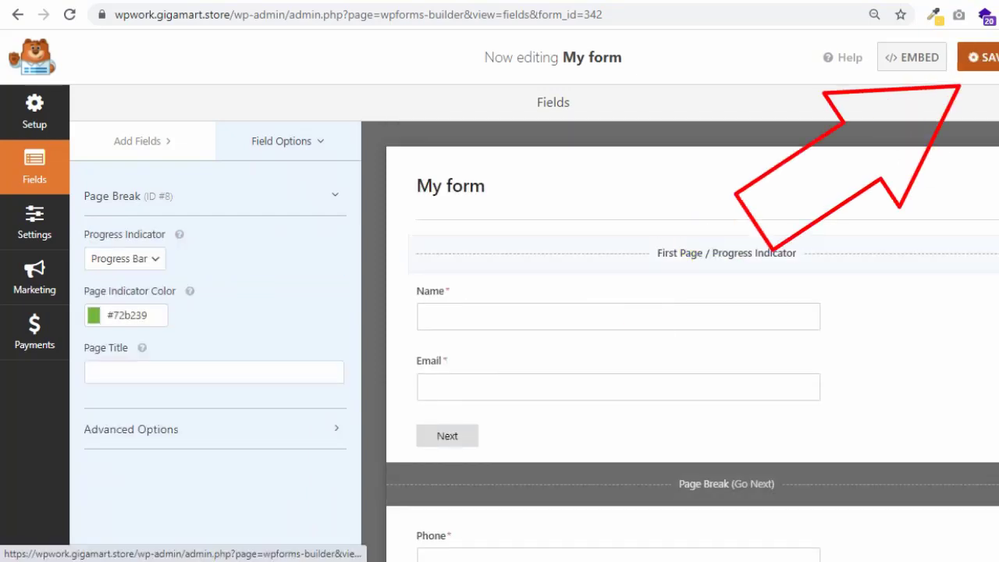
{"action": "left_click", "coordinate": [937, 63]}
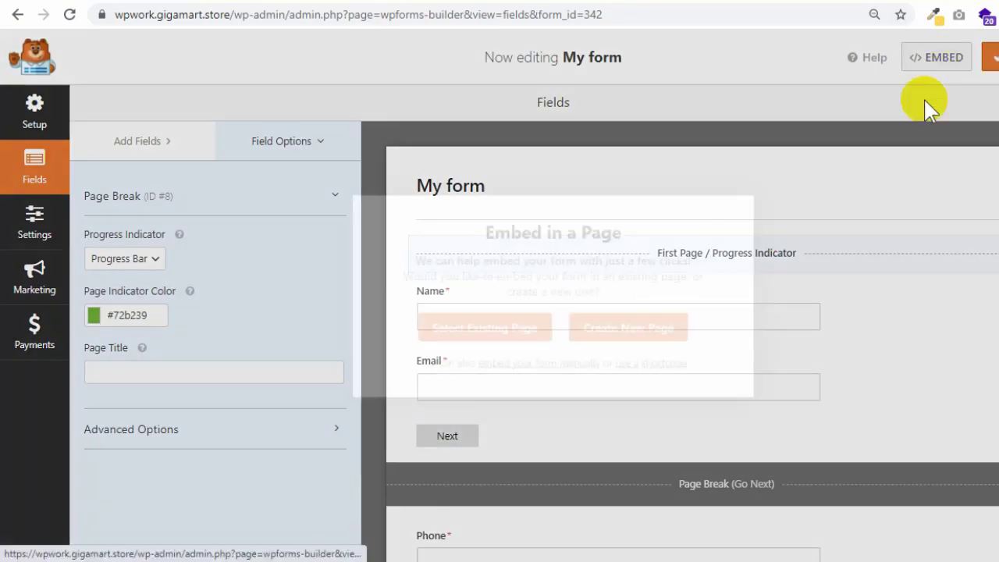
{"action": "left_click", "coordinate": [679, 363]}
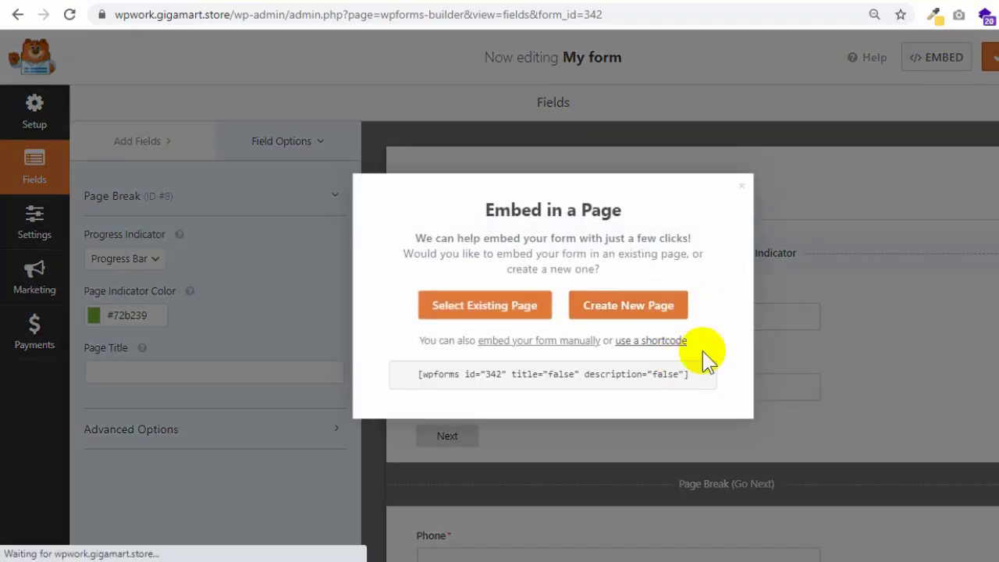
{"action": "left_click_drag", "start_coordinate": [691, 374], "coordinate": [408, 379]}
{"action": "key", "text": "ctrl+c"}
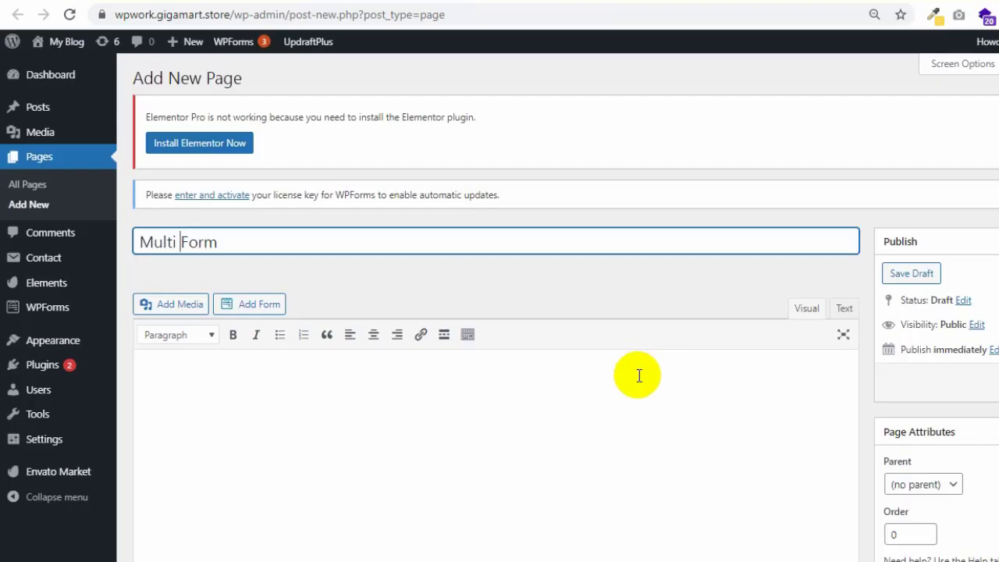
- Paste the form shortcode into the Multi Form page body and publish it
{"action": "left_click", "coordinate": [676, 367]}
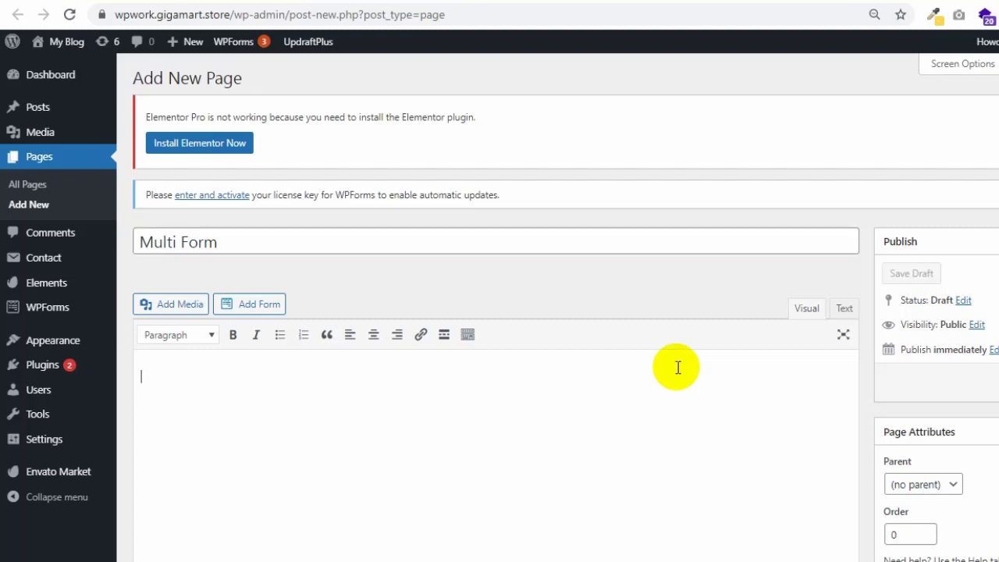
{"action": "key", "text": "ctrl+v"}
{"action": "left_click", "coordinate": [991, 382]}
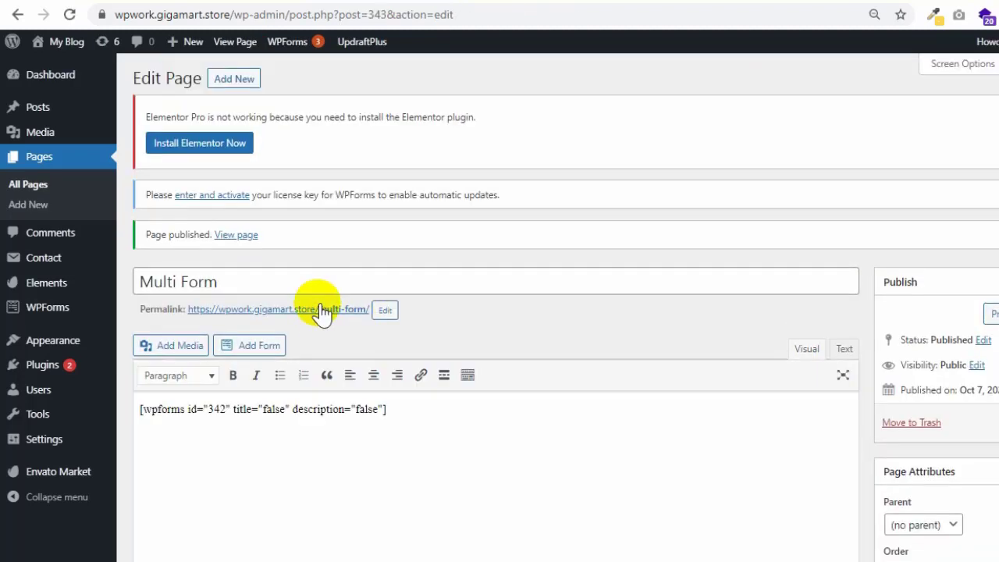
- View the published Multi Form page showing Step 1 of 2
{"action": "left_click", "coordinate": [337, 310]}
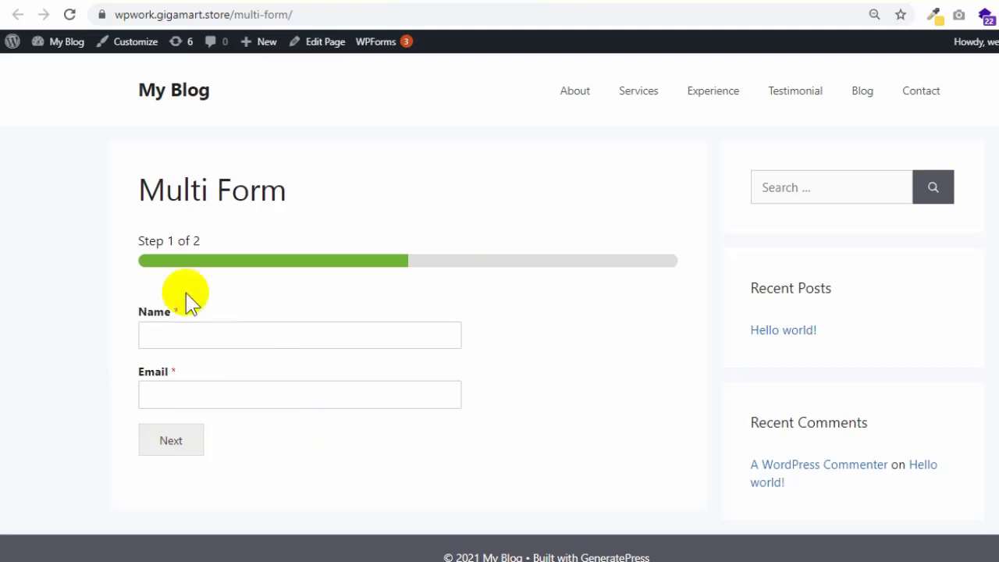
{"action": "left_click_drag", "start_coordinate": [151, 242], "coordinate": [227, 242]}
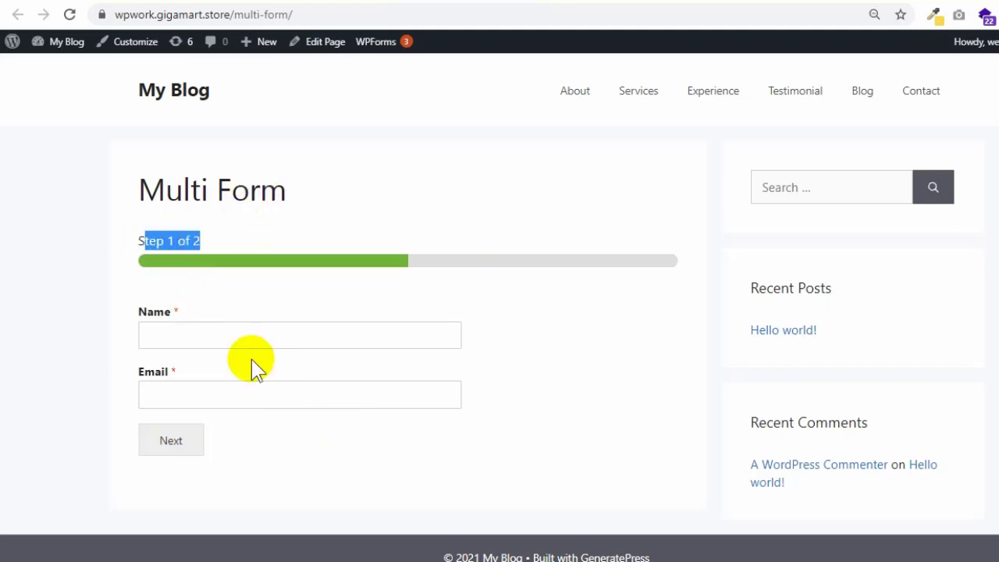
{"action": "left_click", "coordinate": [252, 364]}
- Enter a sample name in Name and a sample e-mail address in Email
{"action": "left_click", "coordinate": [160, 334]}
{"action": "type", "text": "myname"}
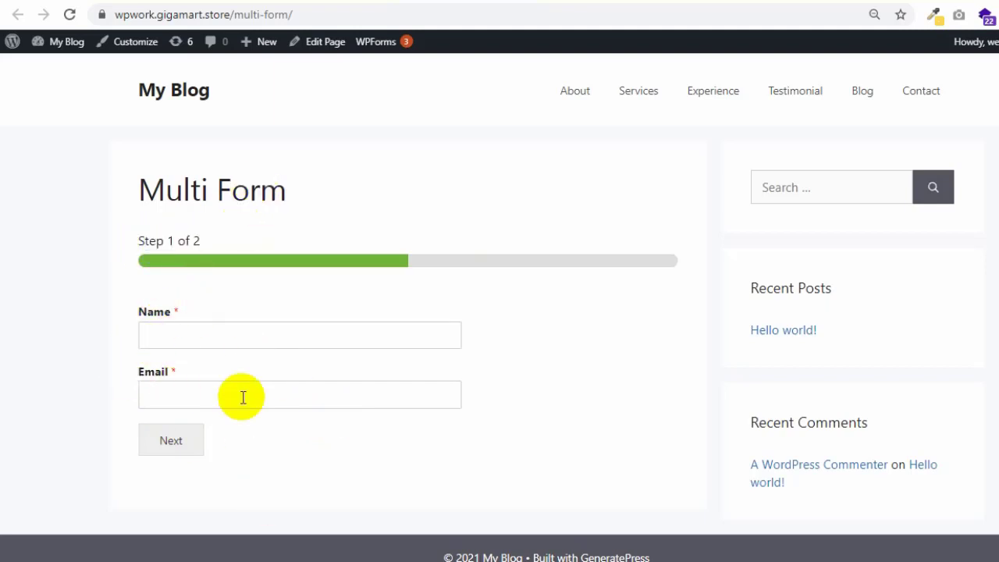
{"action": "left_click", "coordinate": [242, 395]}
{"action": "type", "text": "myemail@gmail."}
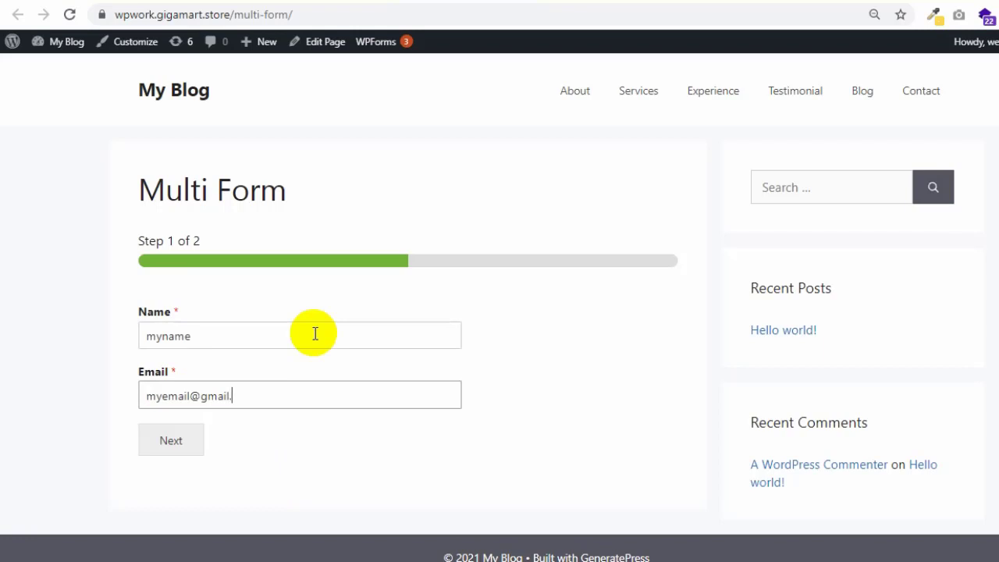
{"action": "type", "text": "com"}
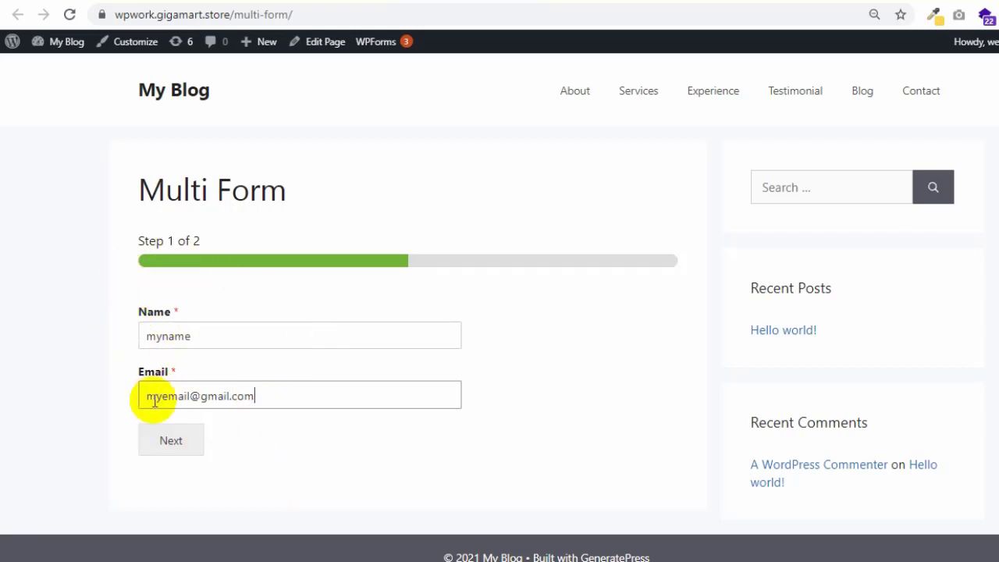
- Advance to Step 2 of 2 and scroll through Phone, Address, Available Items and Comment to Submit
{"action": "left_click", "coordinate": [179, 450]}
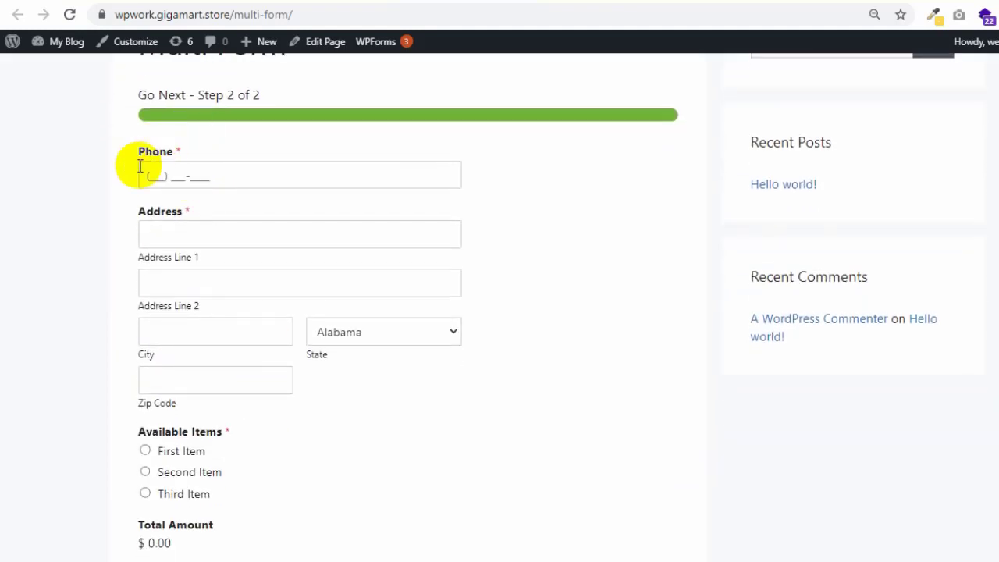
{"action": "scroll", "coordinate": [217, 451], "scroll_direction": "down", "scroll_amount": 2}
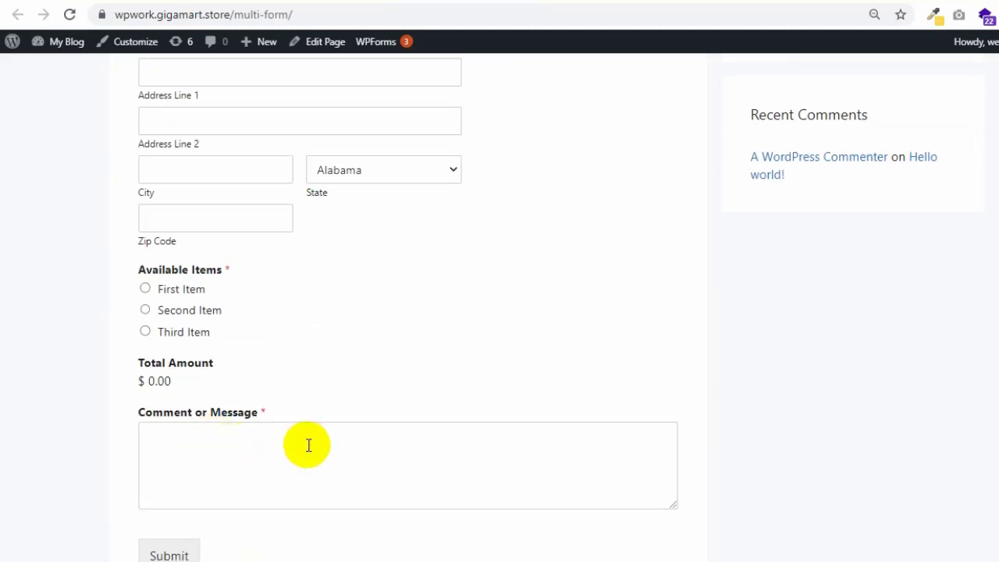
{"action": "scroll", "coordinate": [311, 445], "scroll_direction": "up", "scroll_amount": 3}
{"action": "scroll", "coordinate": [212, 302], "scroll_direction": "down", "scroll_amount": 1}
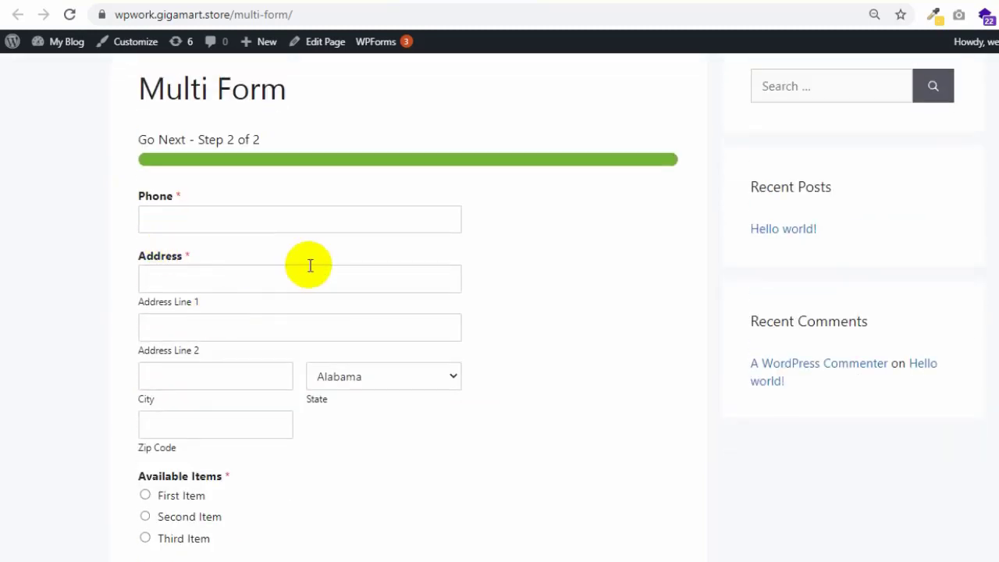
{"action": "scroll", "coordinate": [281, 218], "scroll_direction": "down", "scroll_amount": 1}
{"action": "scroll", "coordinate": [312, 332], "scroll_direction": "down", "scroll_amount": 1}
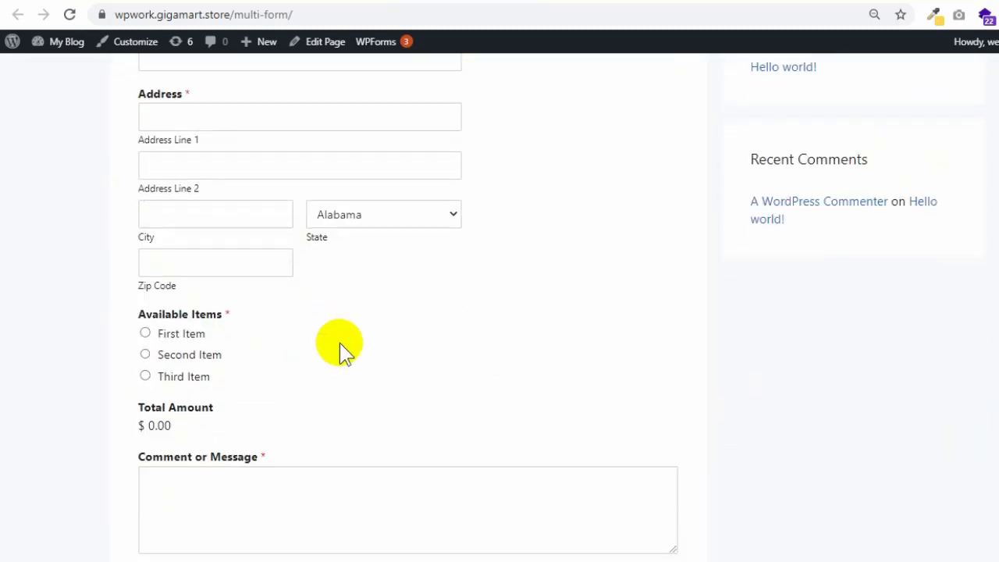
{"action": "scroll", "coordinate": [491, 235], "scroll_direction": "down", "scroll_amount": 2}
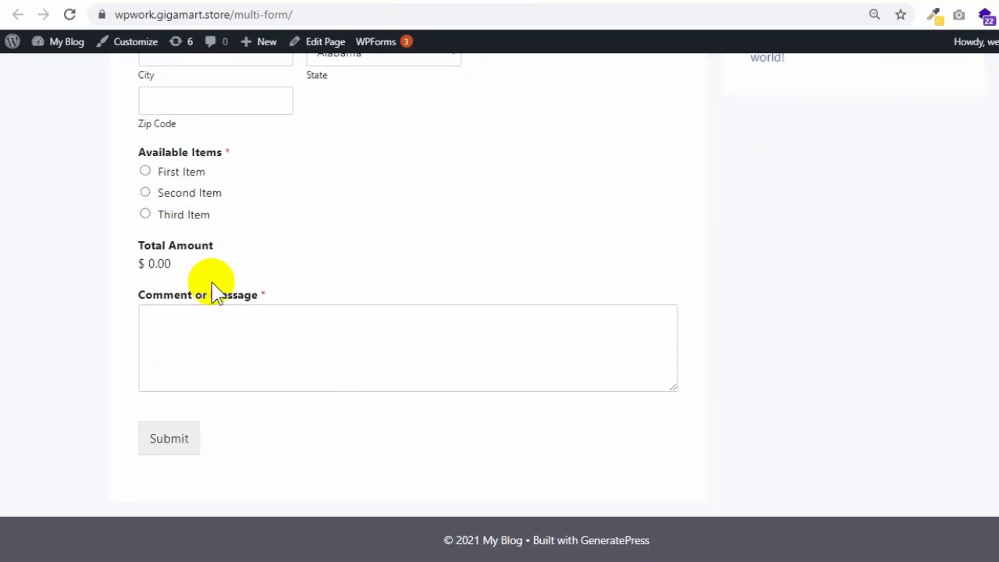
{"action": "scroll", "coordinate": [212, 286], "scroll_direction": "up", "scroll_amount": 1}
{"action": "scroll", "coordinate": [212, 290], "scroll_direction": "up", "scroll_amount": 1}
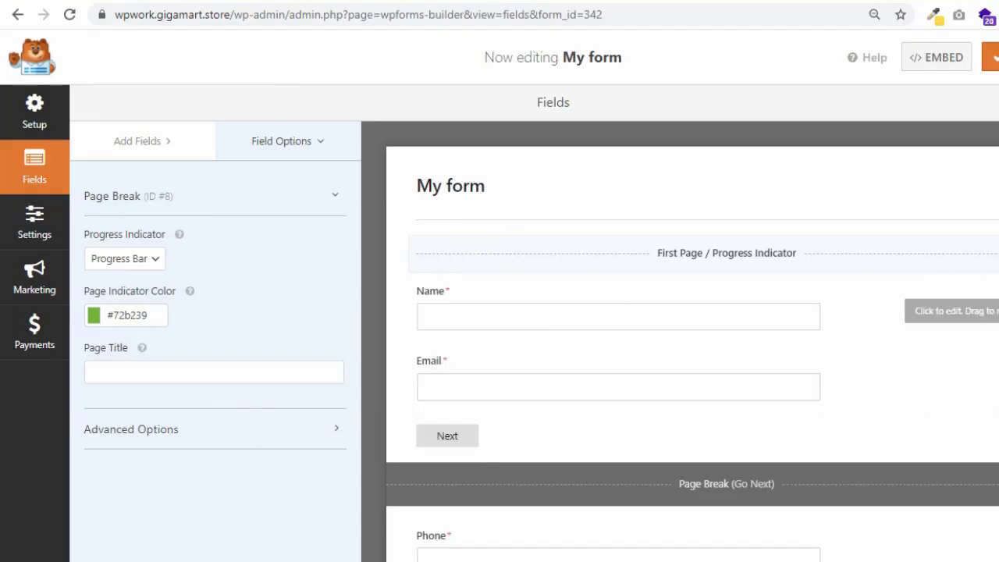
- Give the first page the Basic Details title and switch its progress indicator to Connector
{"action": "scroll", "coordinate": [849, 343], "scroll_direction": "down", "scroll_amount": 5}
{"action": "scroll", "coordinate": [691, 340], "scroll_direction": "down", "scroll_amount": 4}
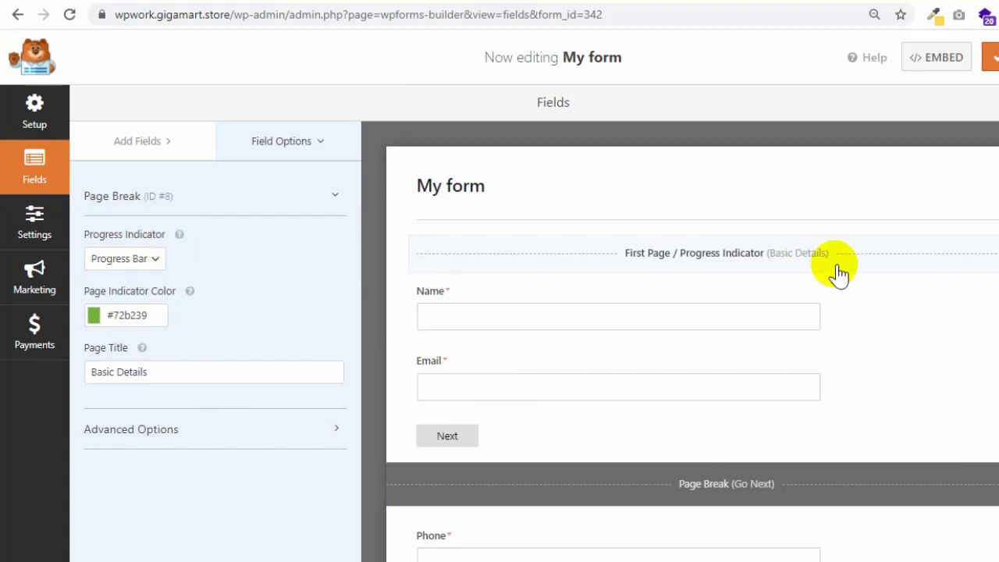
{"action": "left_click", "coordinate": [178, 372]}
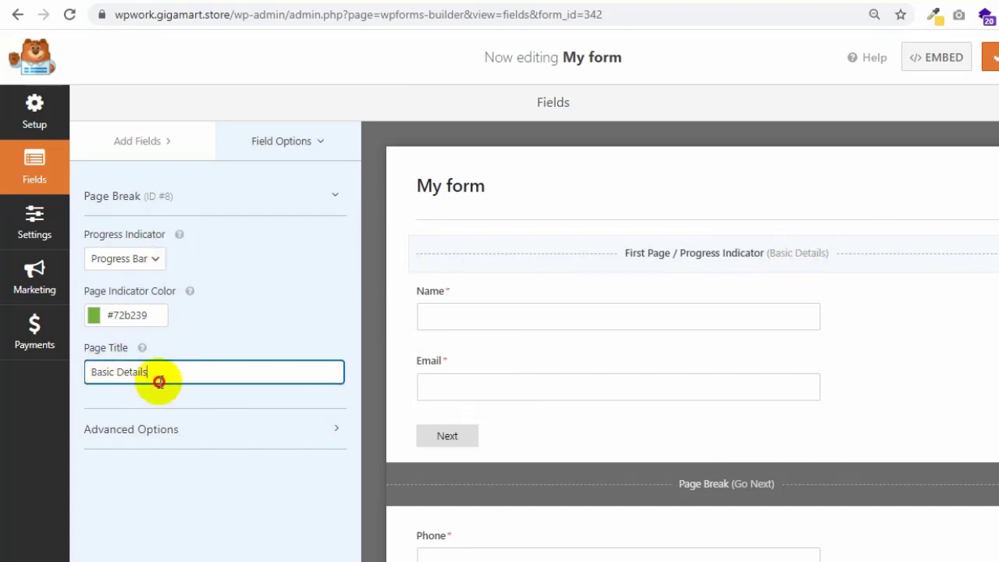
{"action": "left_click_drag", "start_coordinate": [161, 375], "coordinate": [86, 378]}
{"action": "left_click", "coordinate": [164, 372]}
{"action": "left_click_drag", "start_coordinate": [163, 372], "coordinate": [67, 375]}
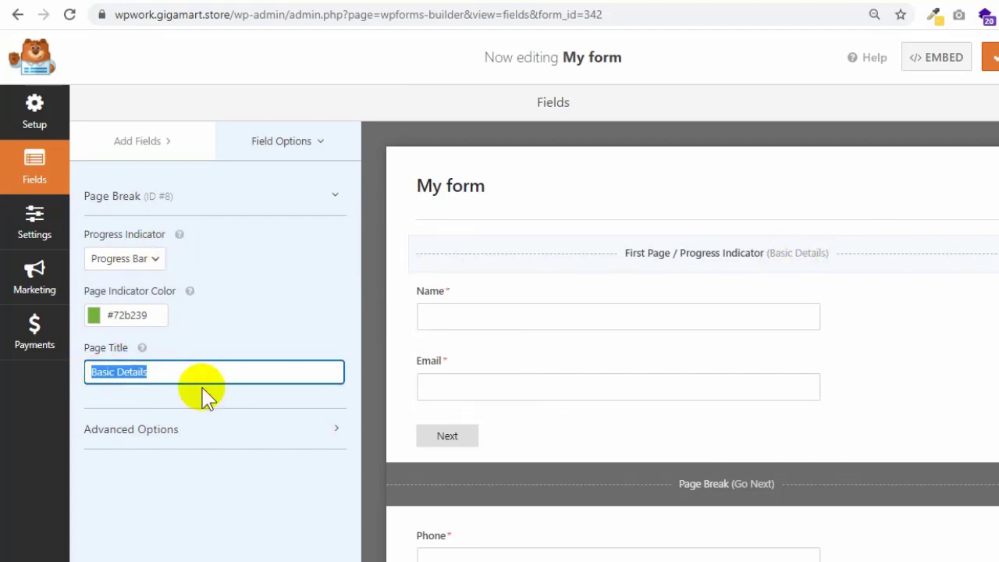
{"action": "left_click", "coordinate": [158, 265]}
{"action": "left_click", "coordinate": [164, 275]}
{"action": "left_click", "coordinate": [159, 264]}
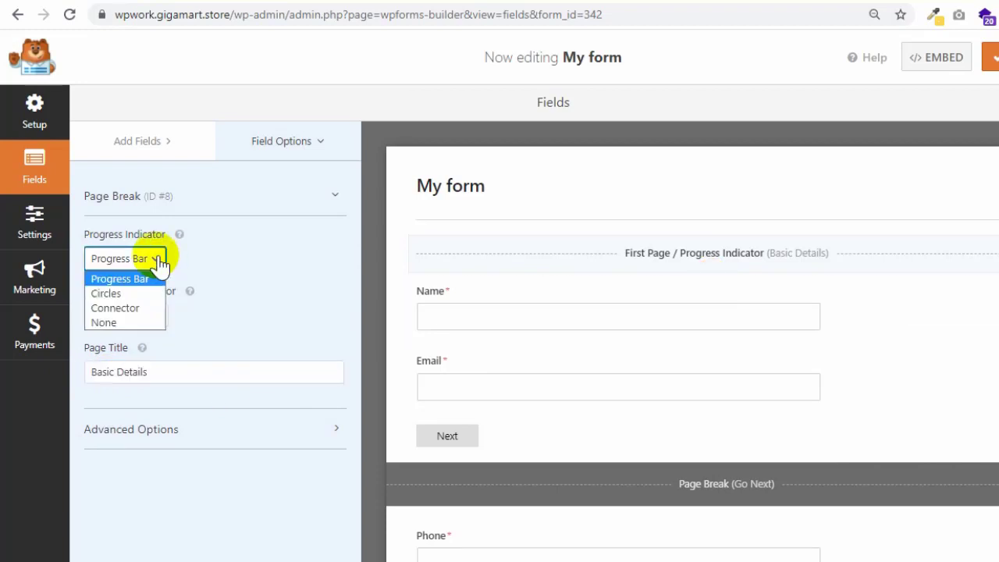
{"action": "left_click", "coordinate": [114, 307]}
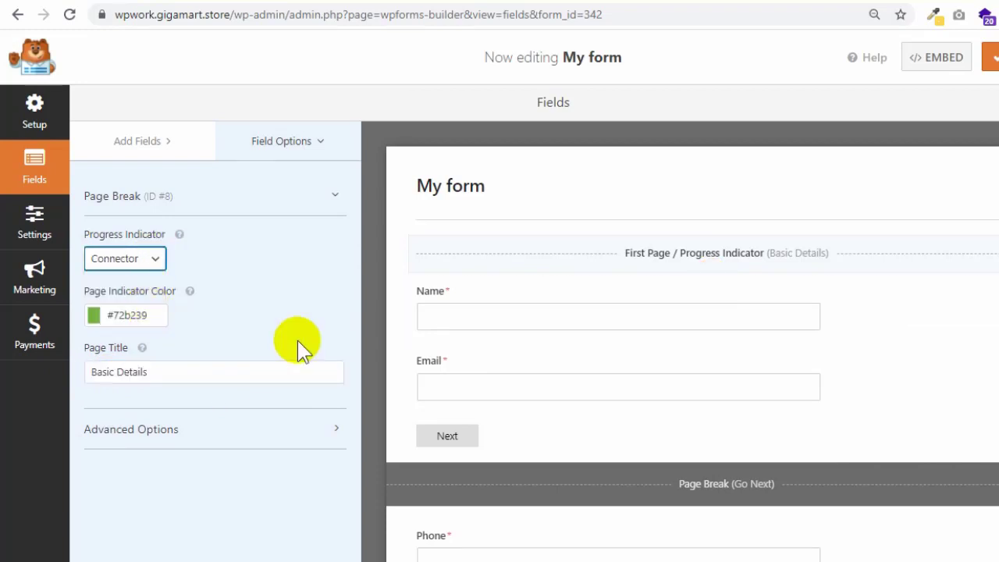
- Retitle the second page break from 'Go Next' to 'Advanced' and save the form
{"action": "scroll", "coordinate": [781, 360], "scroll_direction": "down", "scroll_amount": 2}
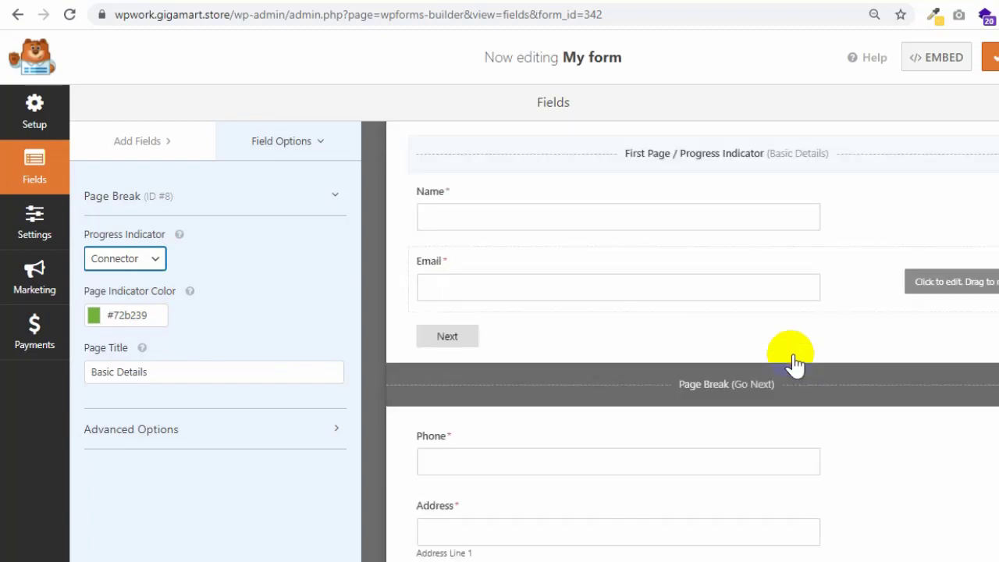
{"action": "left_click", "coordinate": [754, 332]}
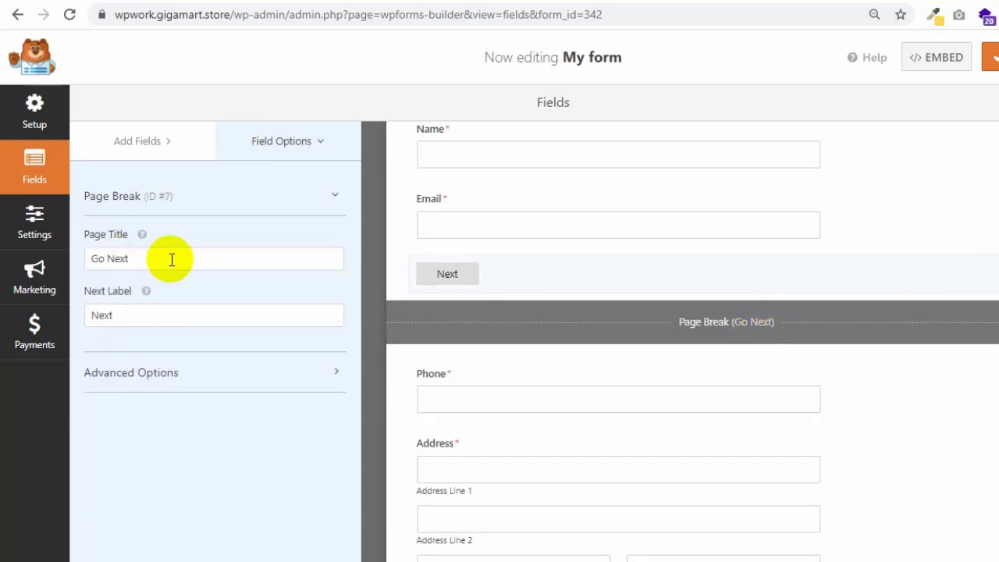
{"action": "left_click_drag", "start_coordinate": [172, 259], "coordinate": [73, 250]}
{"action": "type", "text": "th"}
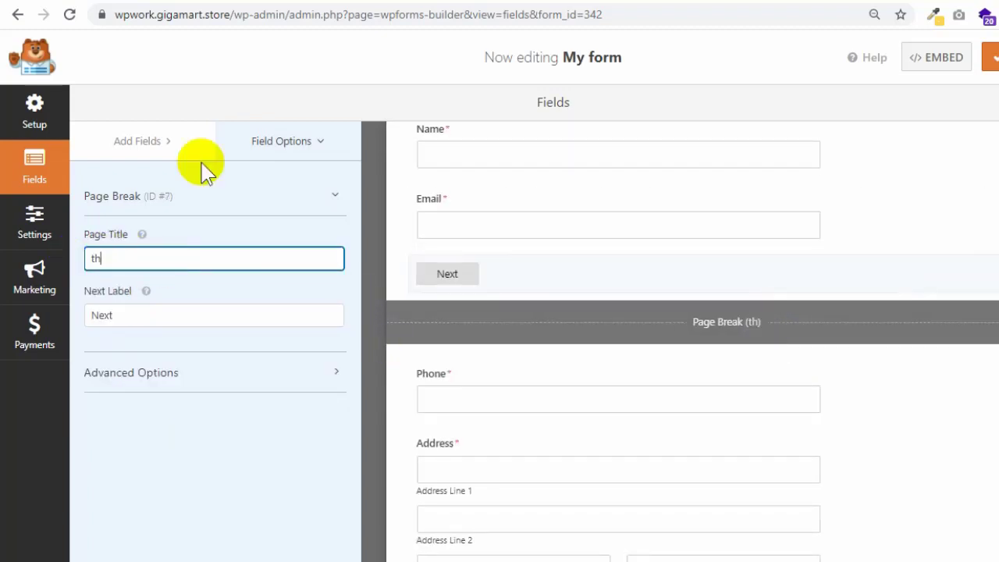
{"action": "type", "text": "Advanced"}
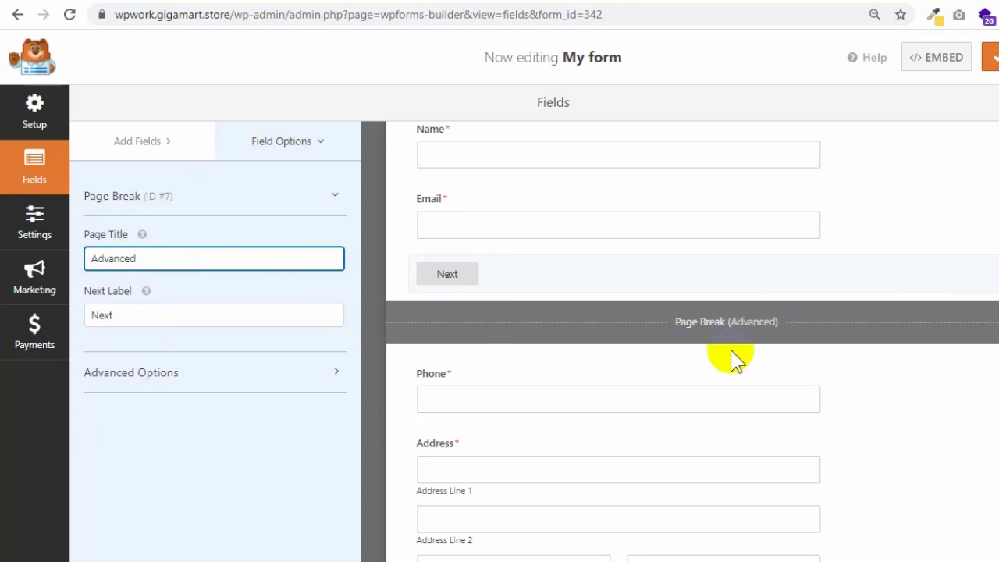
{"action": "left_click", "coordinate": [989, 57]}
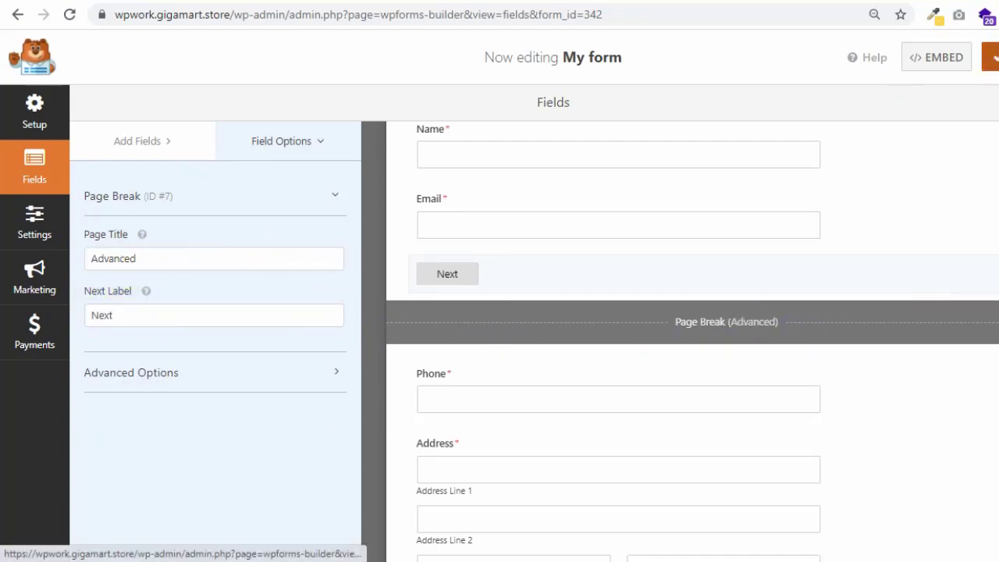
{"action": "left_click", "coordinate": [425, 4]}
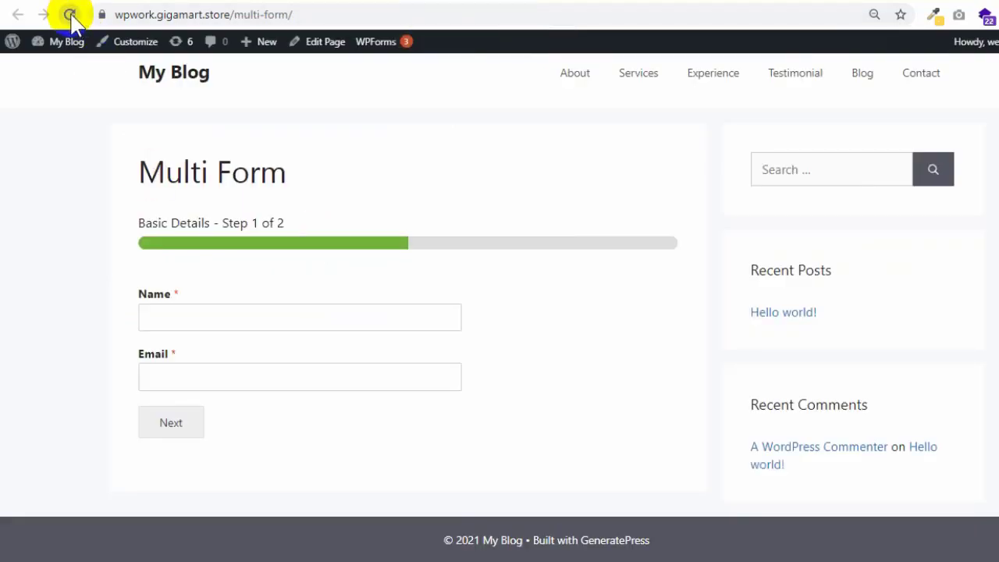
{"action": "left_click", "coordinate": [70, 15]}
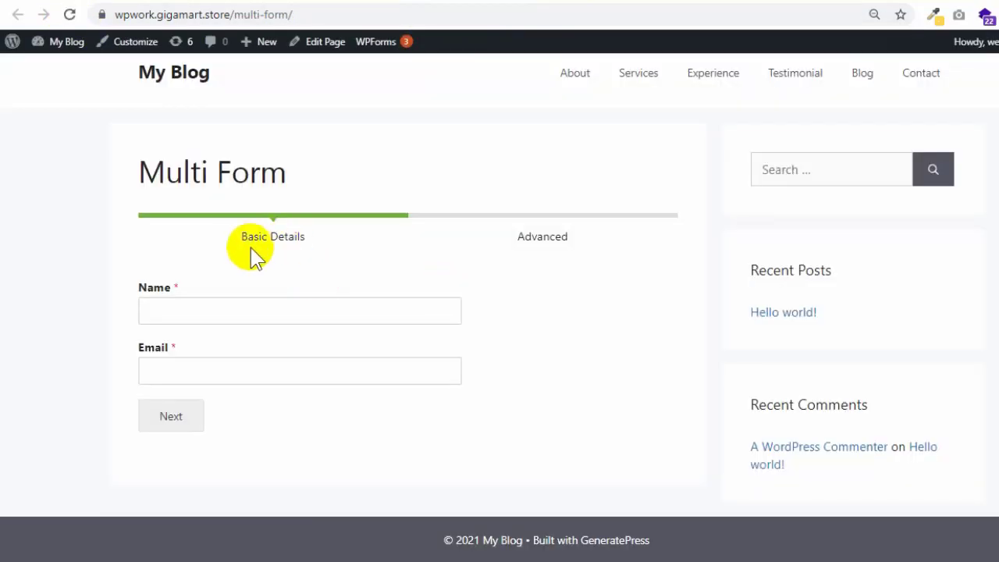
{"action": "left_click_drag", "start_coordinate": [234, 240], "coordinate": [310, 251]}
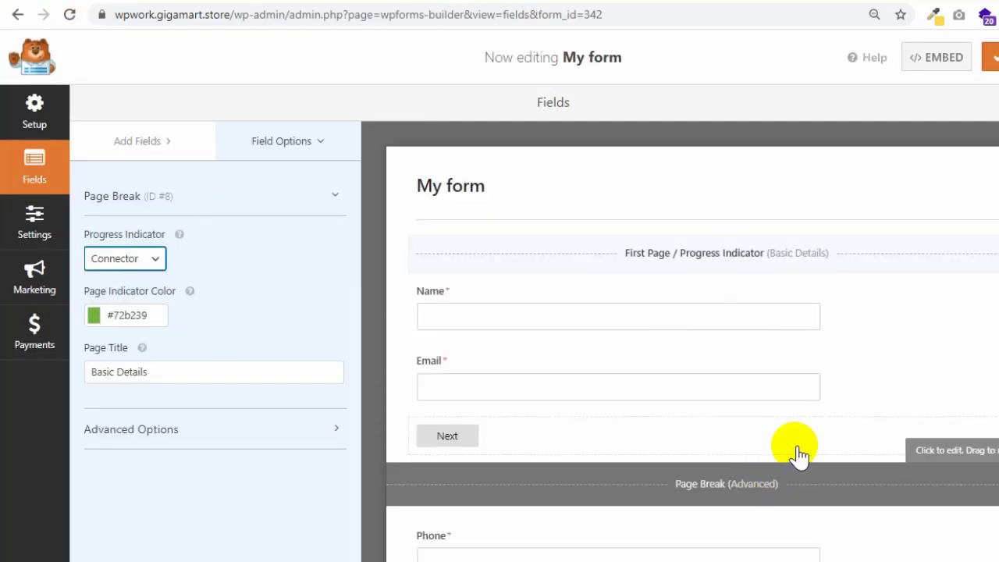
- Switch the progress indicator to Circles, check the live Multi Form page, then go to YouTube
{"action": "left_click", "coordinate": [156, 260]}
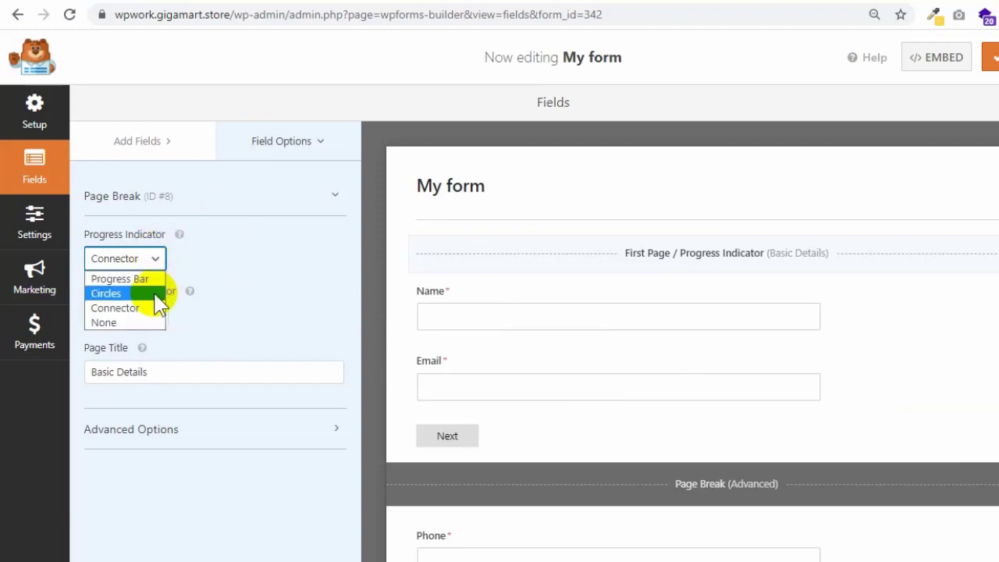
{"action": "left_click", "coordinate": [149, 296]}
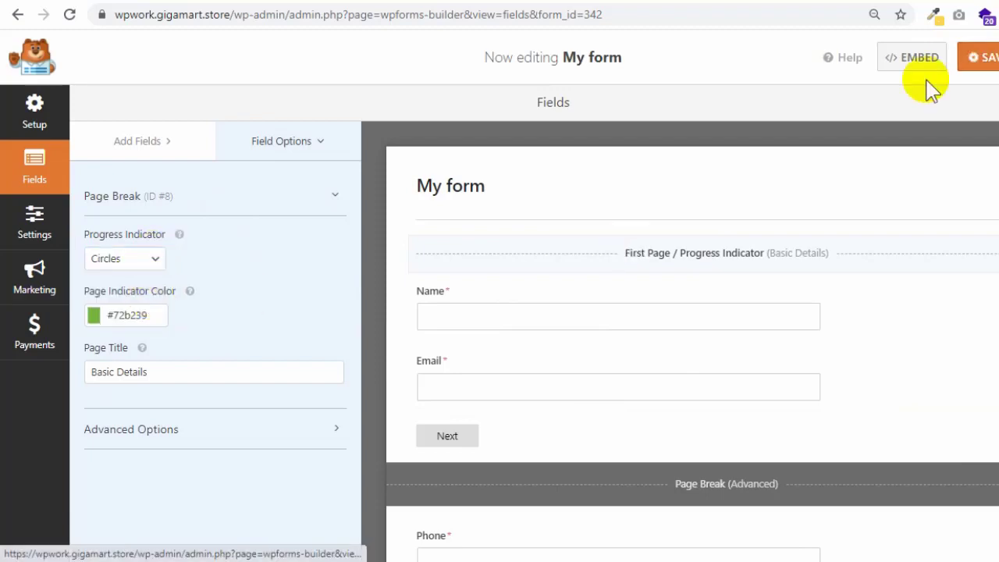
{"action": "left_click", "coordinate": [428, 7]}
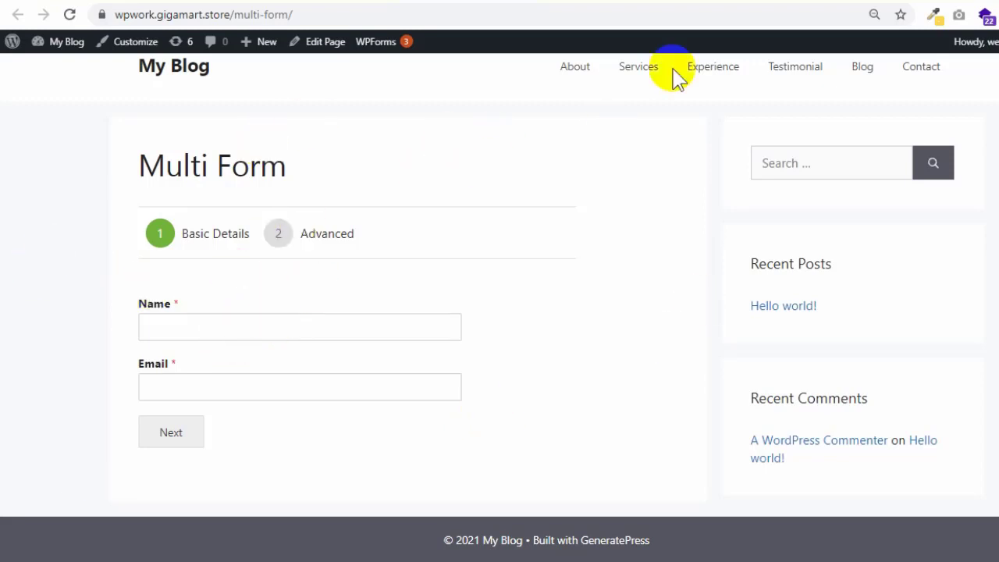
{"action": "left_click", "coordinate": [799, 3]}
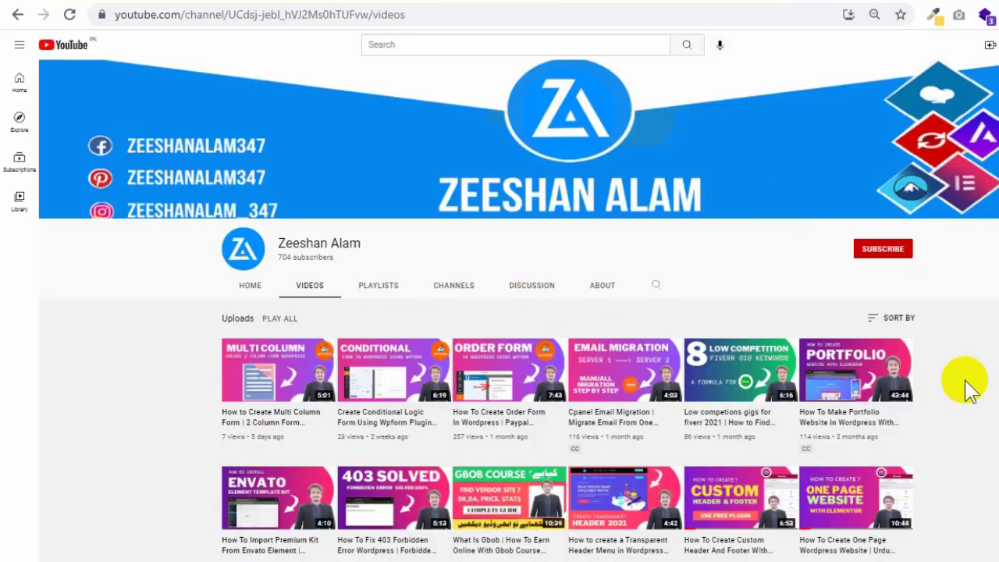